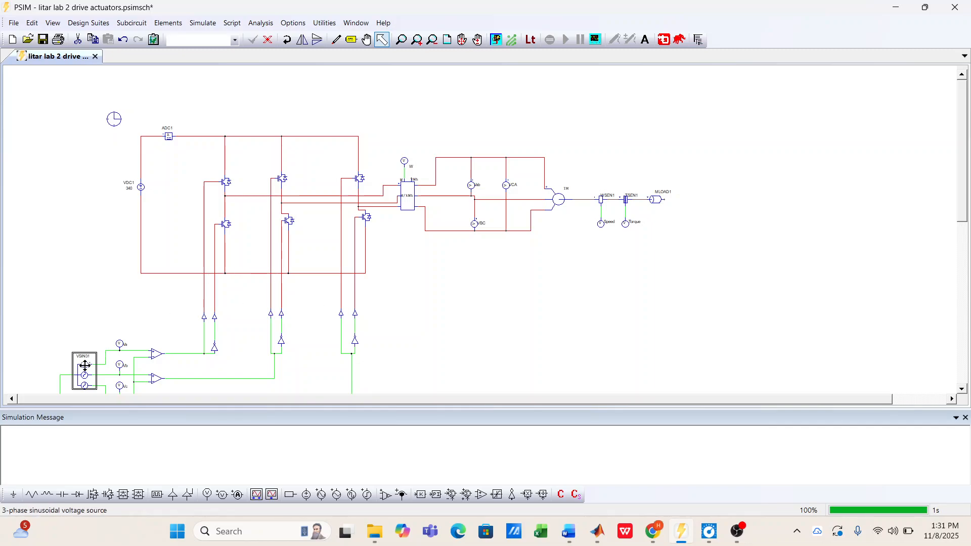
Step: Set the frequency of the three-phase sinusoidal voltage source VSIN31 to 45
double_click(84, 365)
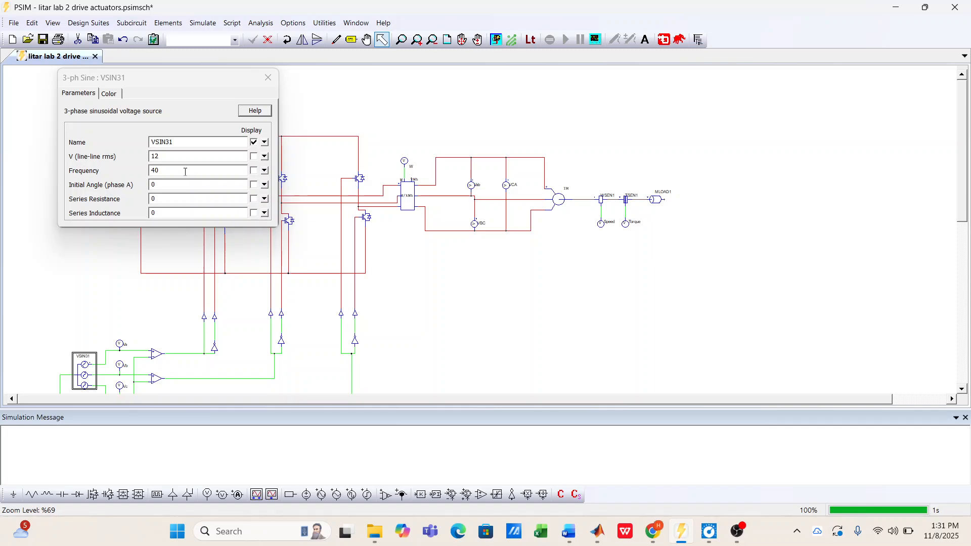
click(185, 171)
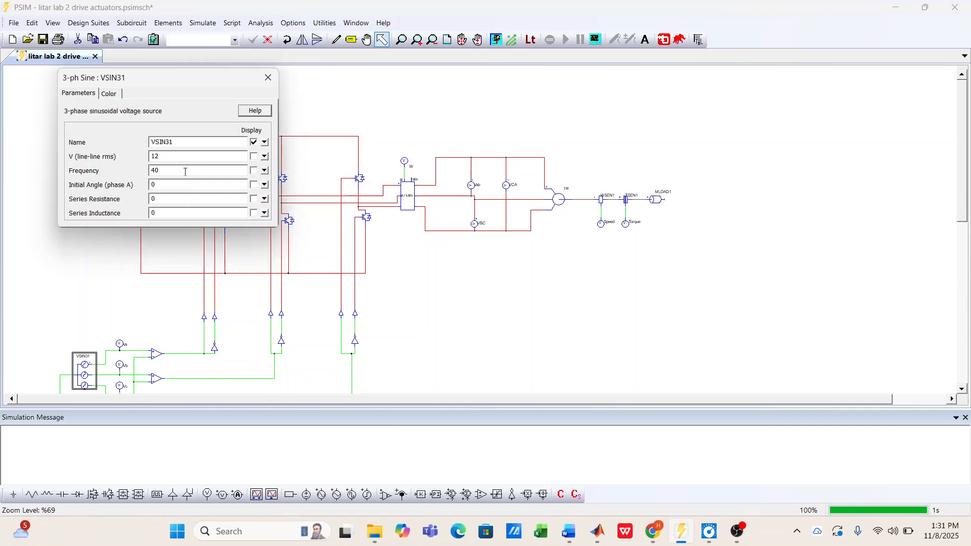
text(5)
click(268, 75)
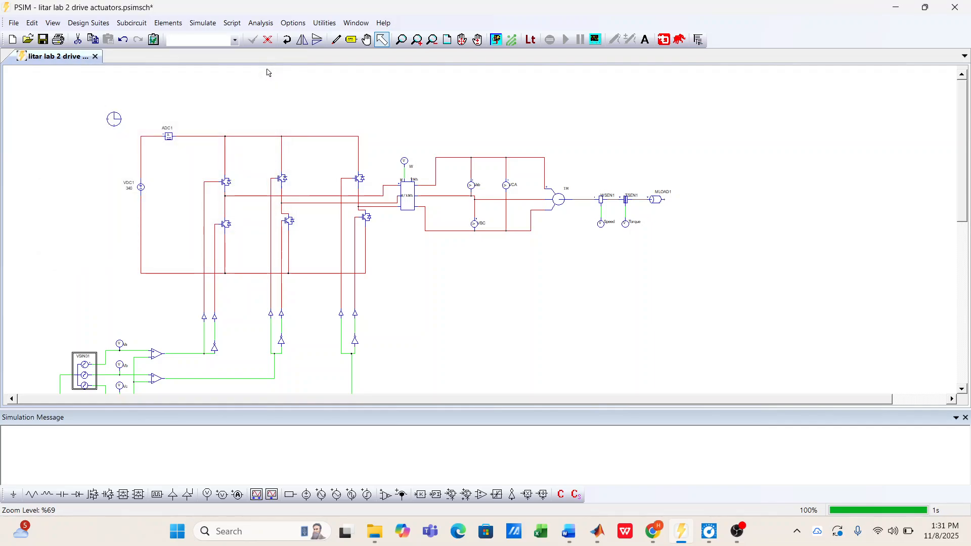
Step: Run the PSIM simulation and plot the ADC1 curve in Simview
click(202, 25)
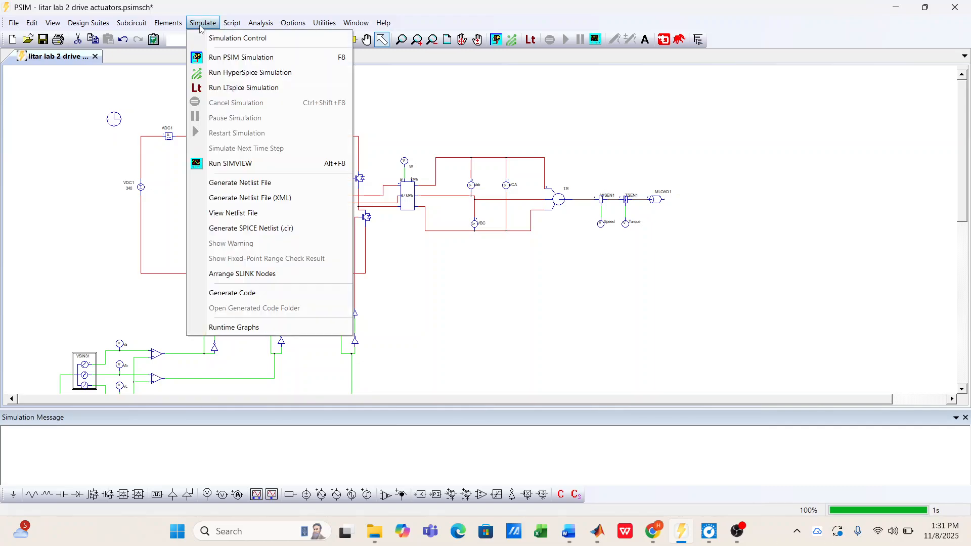
click(261, 57)
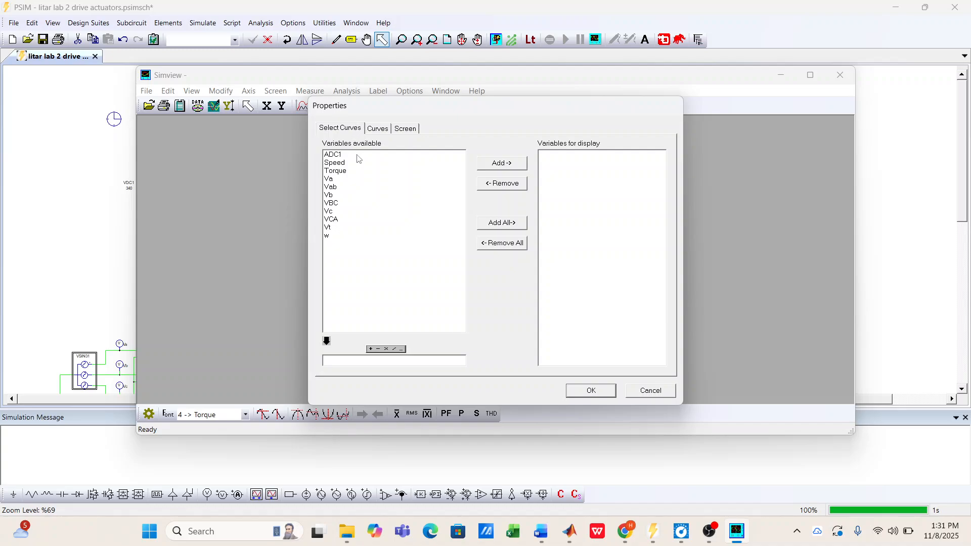
click(358, 156)
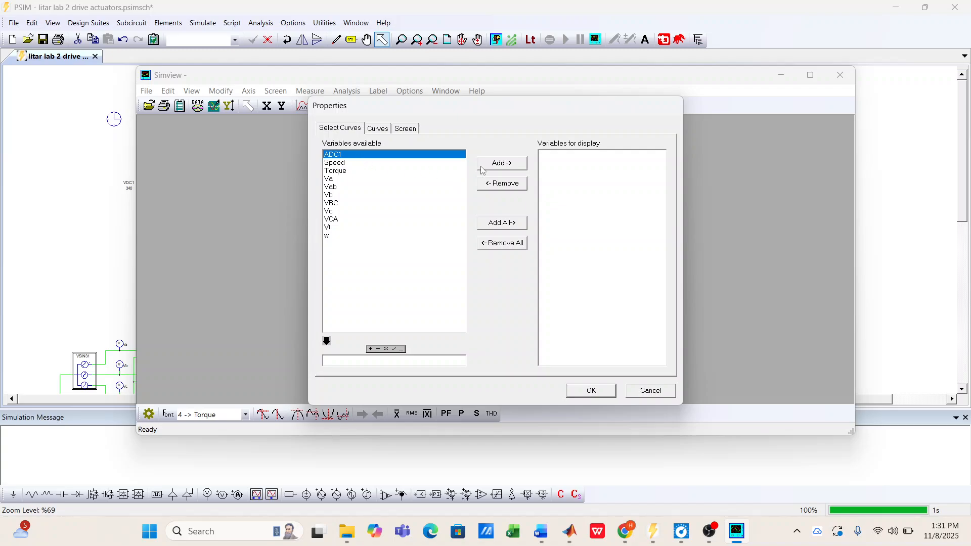
click(500, 165)
click(591, 391)
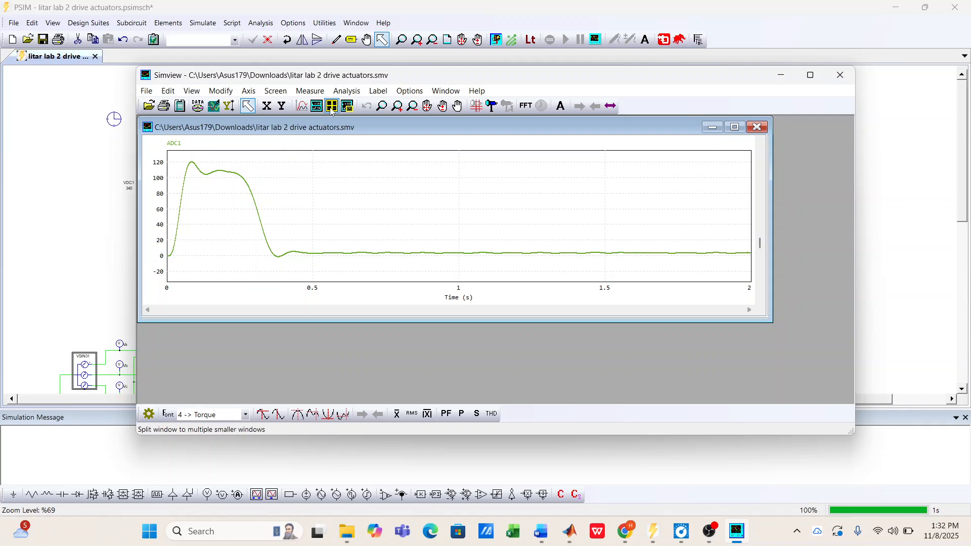
Step: Add a separate plot screen below ADC1 showing the w curve
click(318, 107)
click(349, 236)
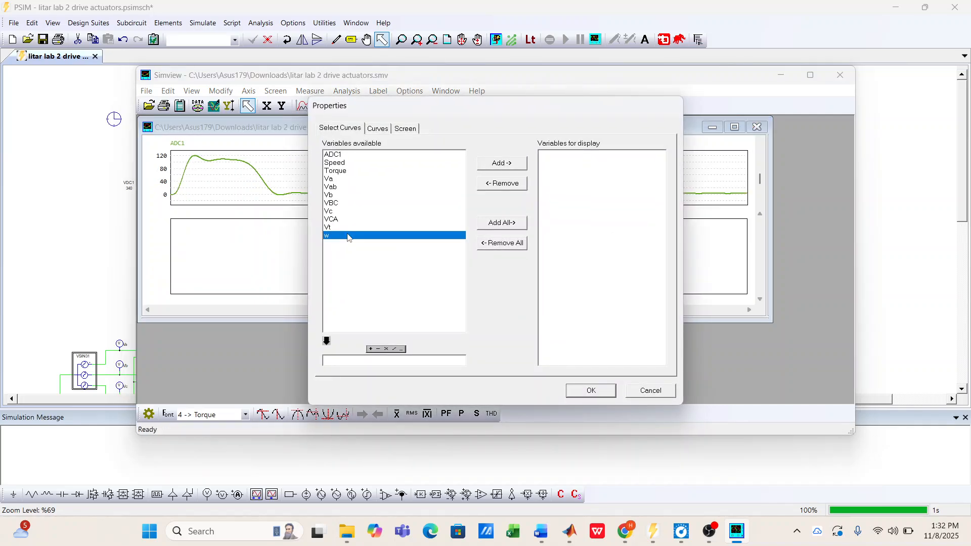
click(506, 172)
click(590, 390)
Step: Add another plot screen showing the Speed curve
click(318, 107)
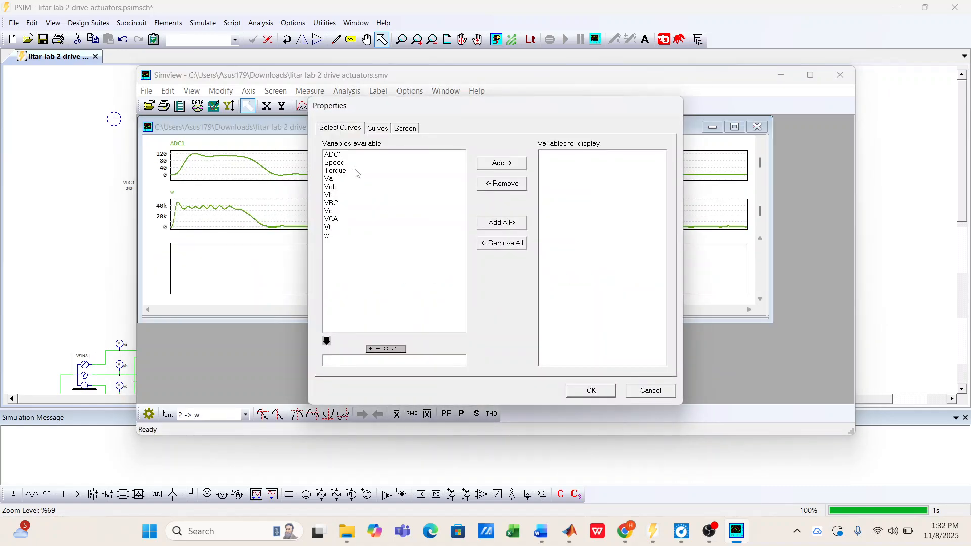
click(355, 163)
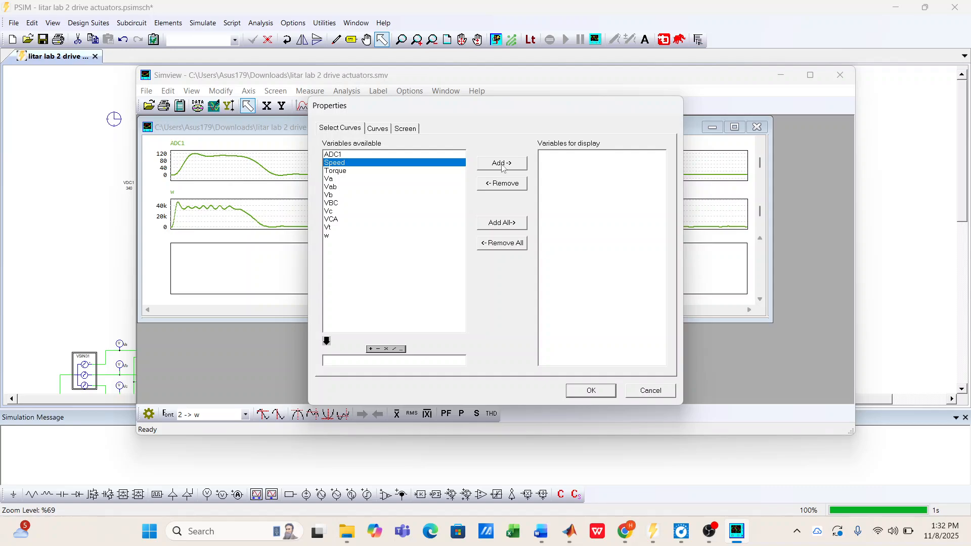
click(503, 163)
click(588, 392)
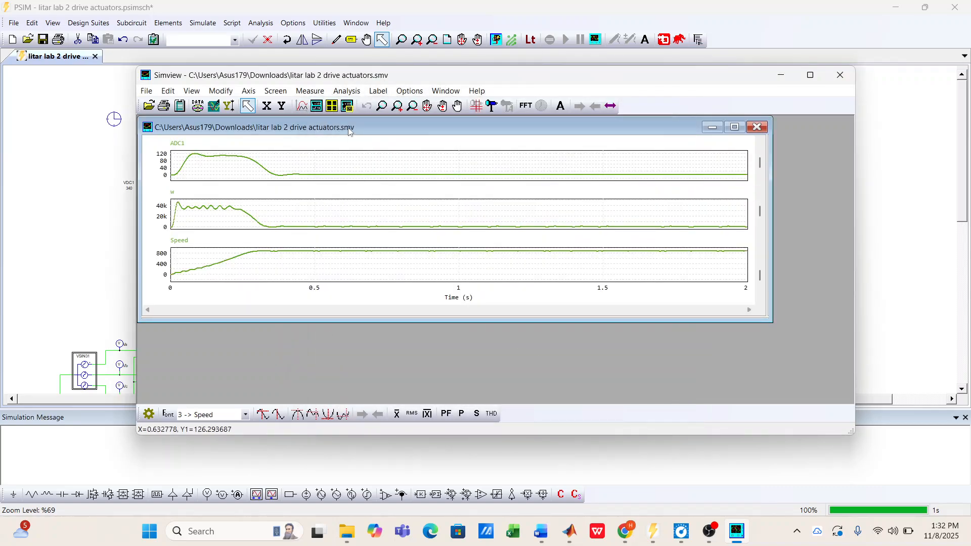
Step: Add a fourth plot screen showing the Torque curve and maximize the graph window
click(315, 107)
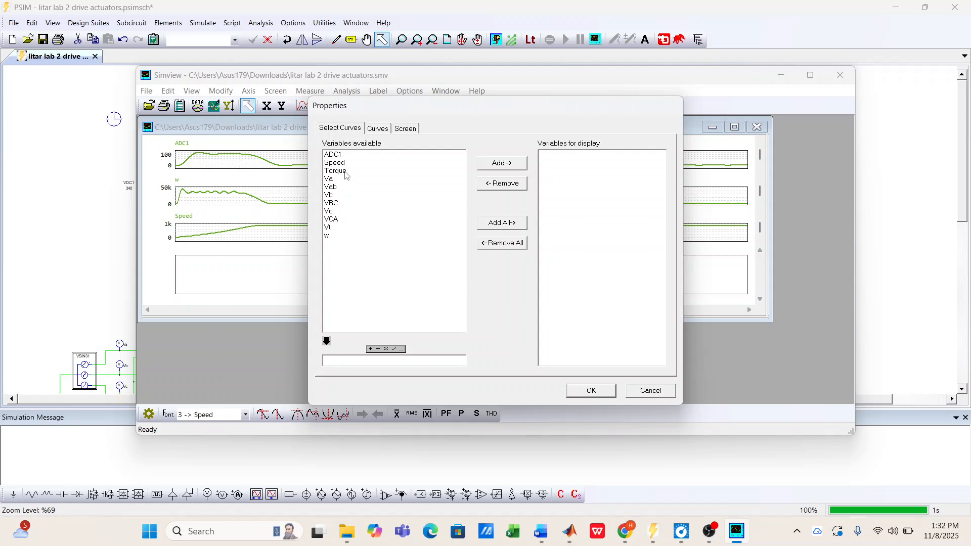
click(347, 172)
click(499, 167)
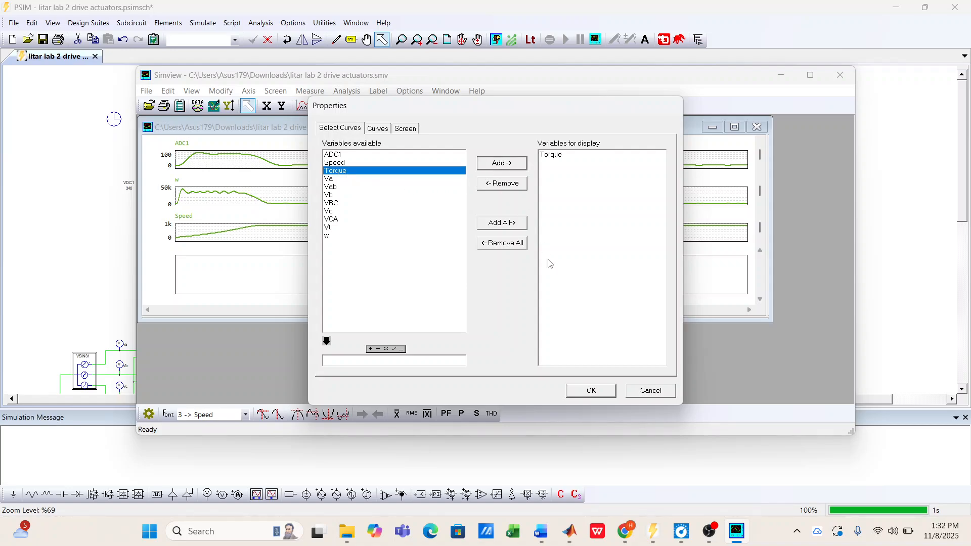
click(589, 390)
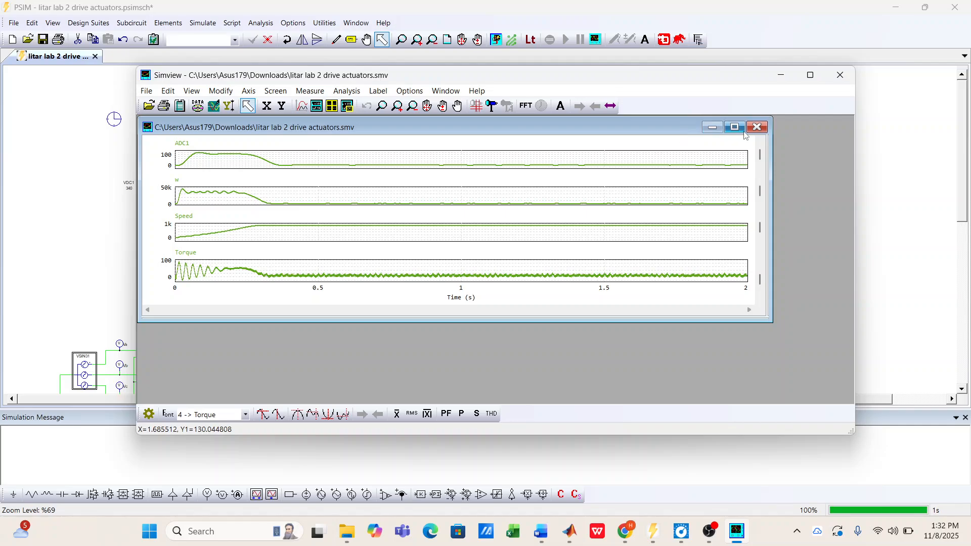
click(739, 128)
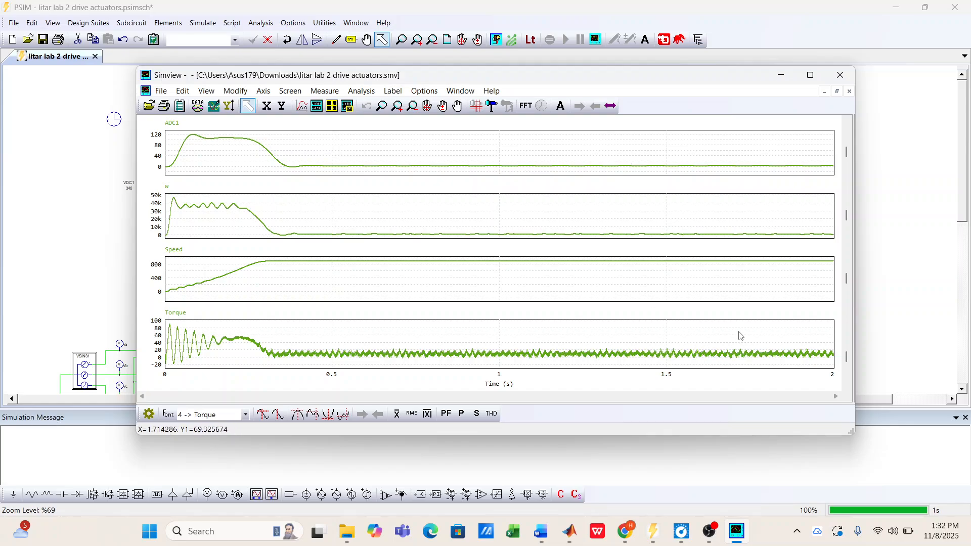
Step: Turn on the measurement cursors and move the readout table clear of the second cursor
click(325, 91)
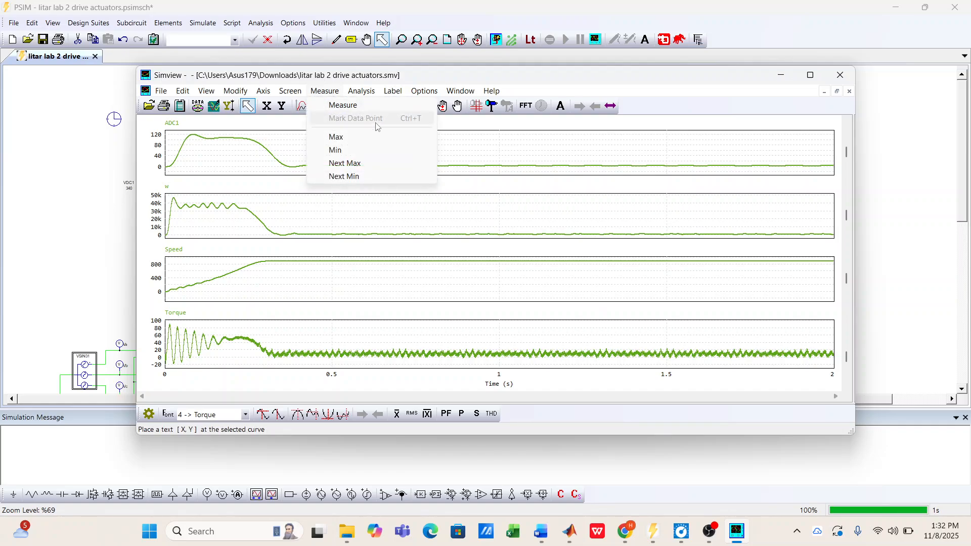
click(331, 102)
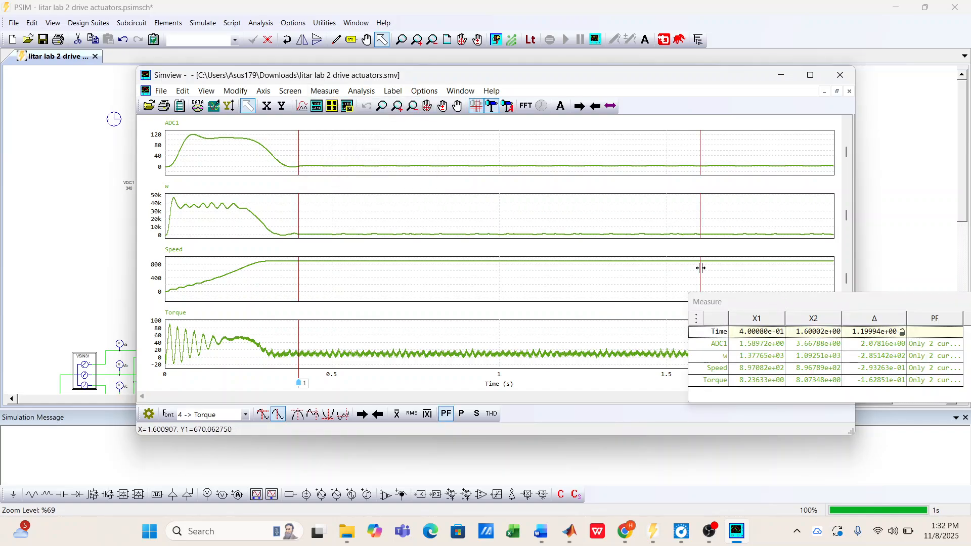
right_click(697, 272)
drag(699, 274, 673, 274)
drag(800, 305, 489, 305)
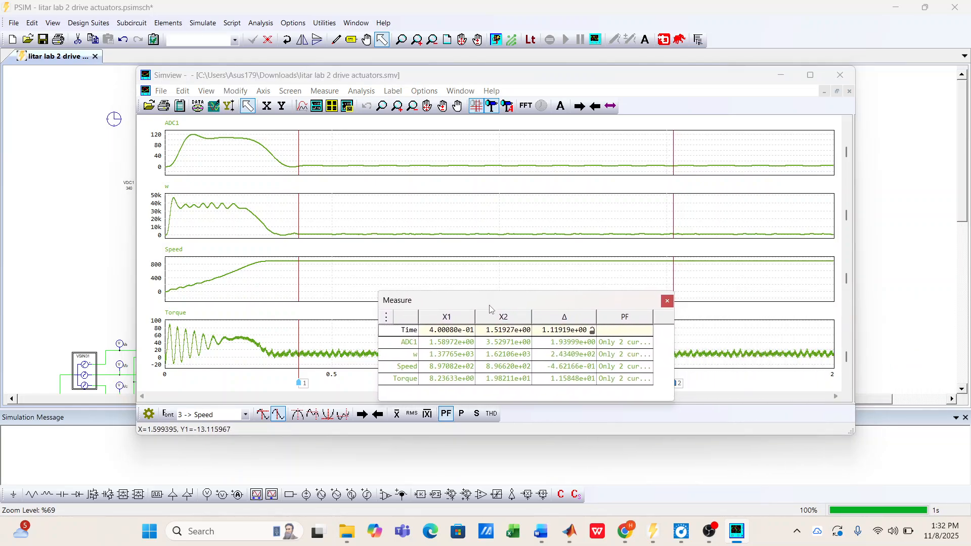
Step: Place the second measurement cursor at 1.9 s and read the ADC1, w, Speed and Torque values
click(673, 223)
drag(673, 223, 801, 235)
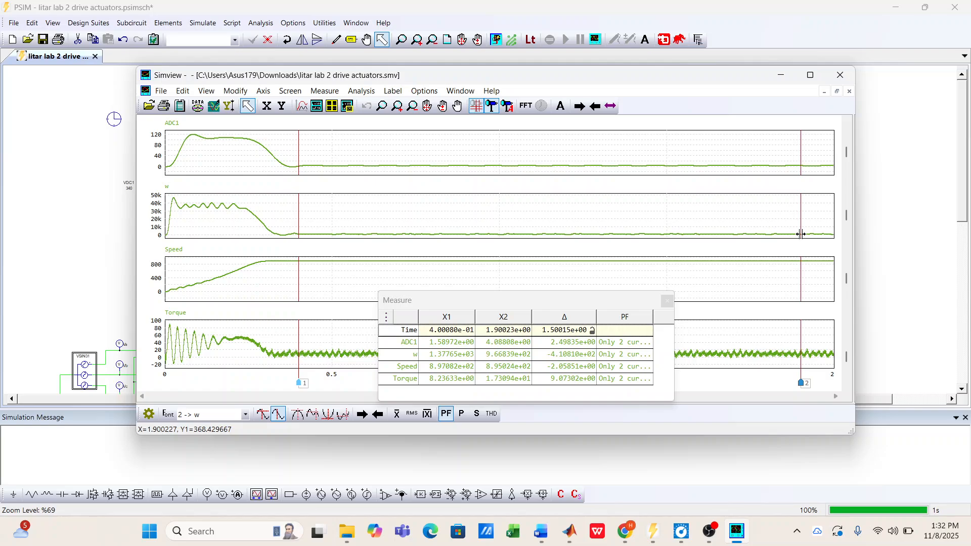
click(378, 414)
click(378, 414)
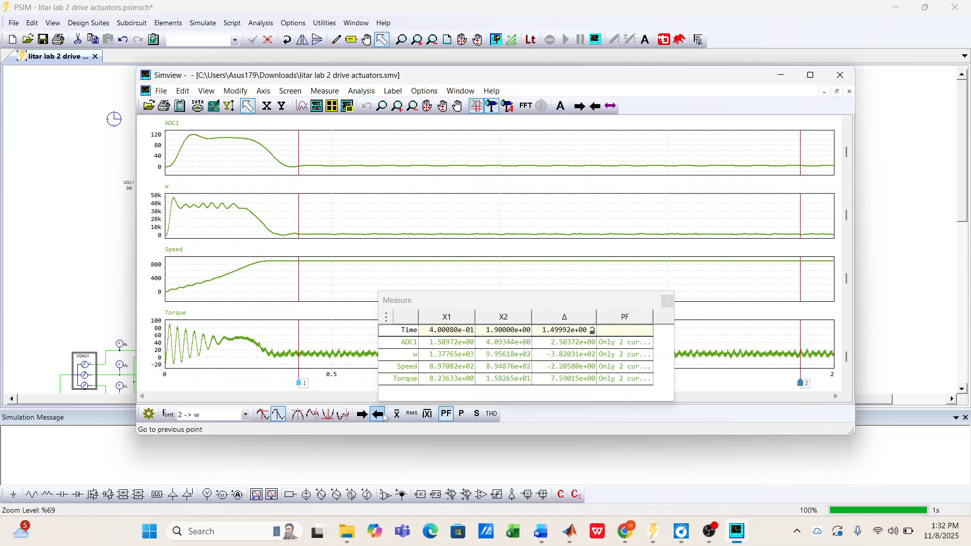
drag(556, 303, 546, 253)
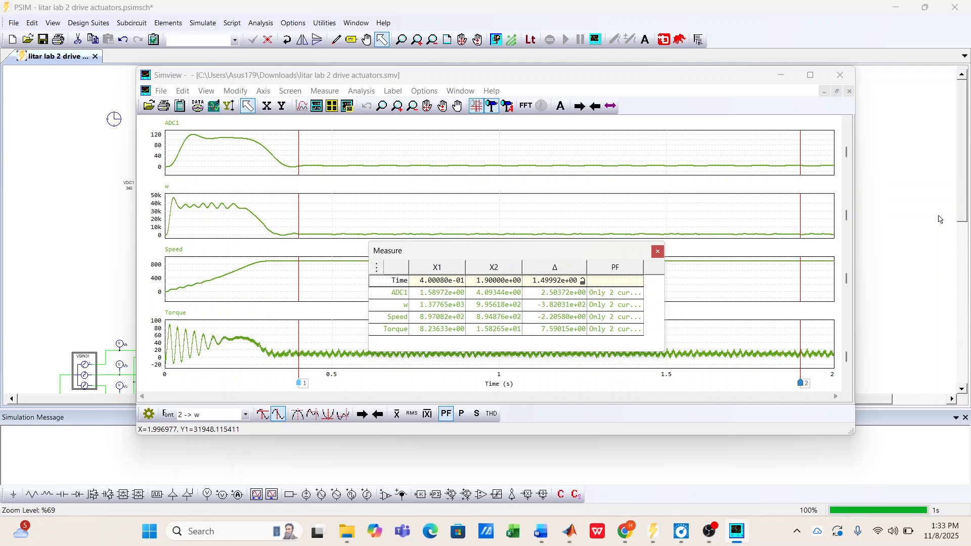
Step: Close the measurement table and Simview, and dismiss the energy saver notification
click(657, 252)
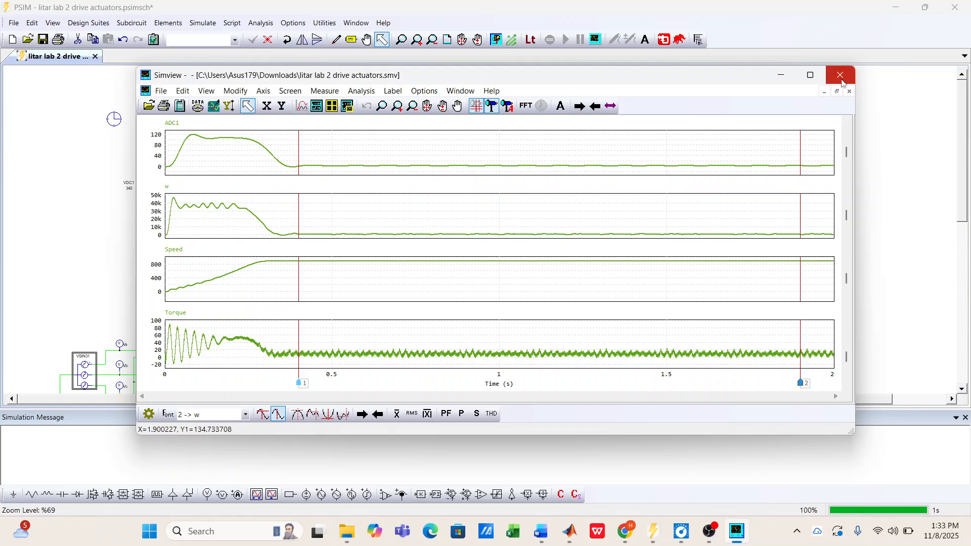
click(840, 76)
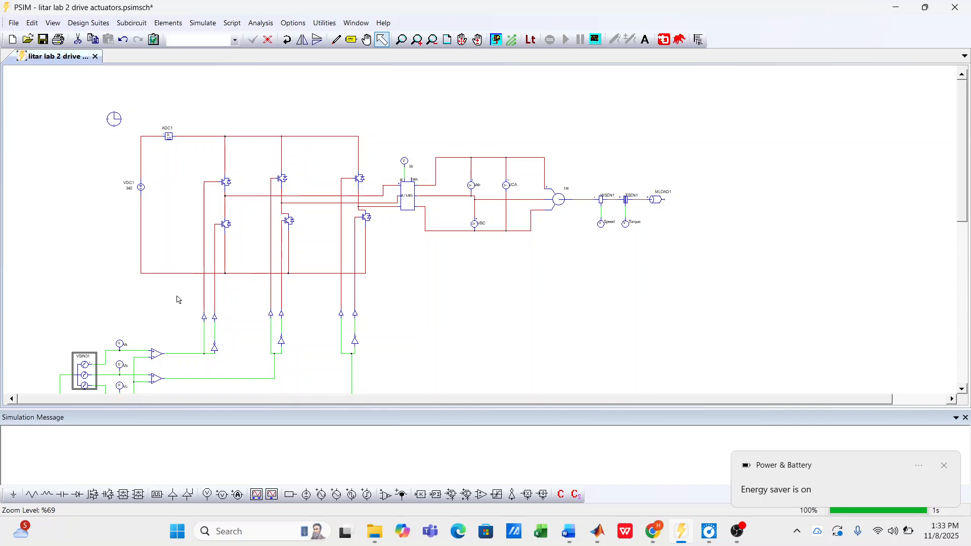
click(944, 466)
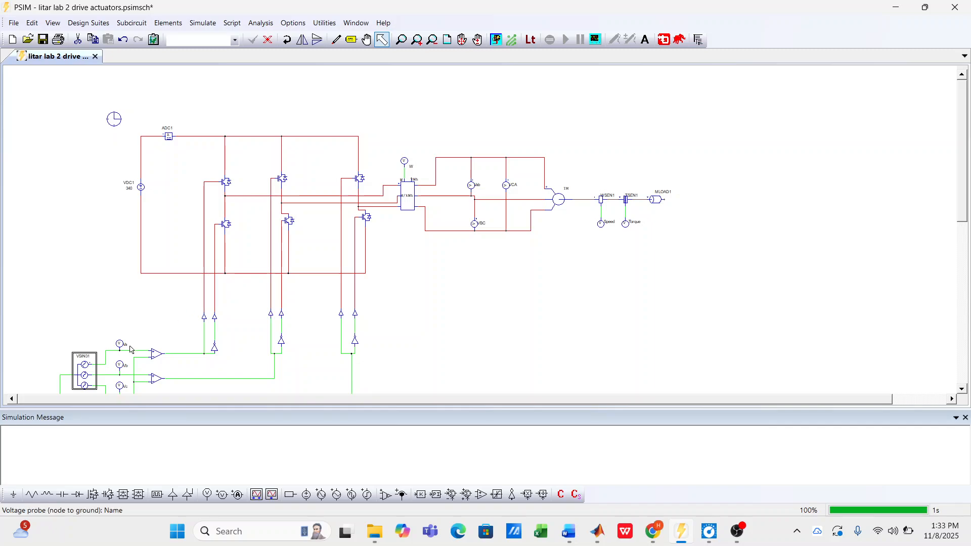
Step: Set the frequency of the three-phase sinusoidal voltage source VSIN31 to 50
double_click(89, 371)
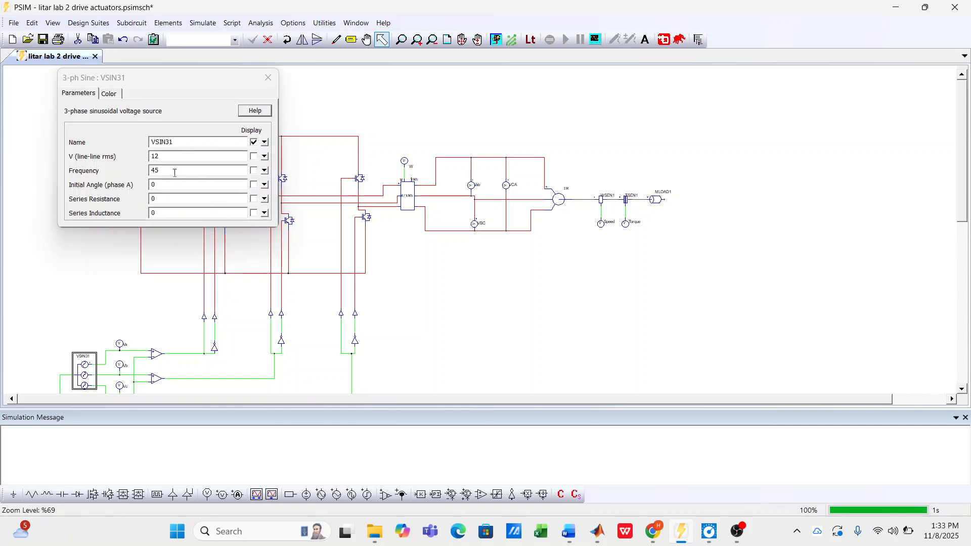
click(174, 172)
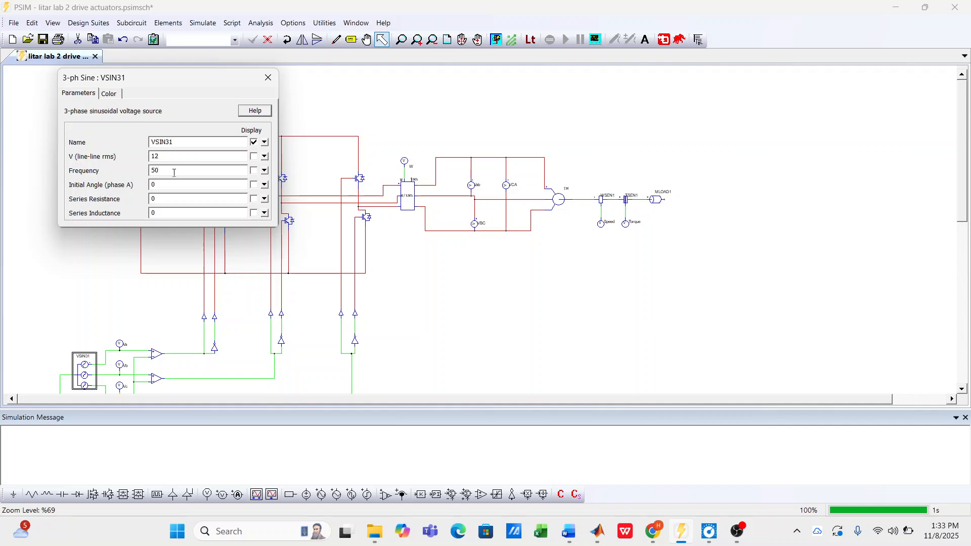
click(268, 78)
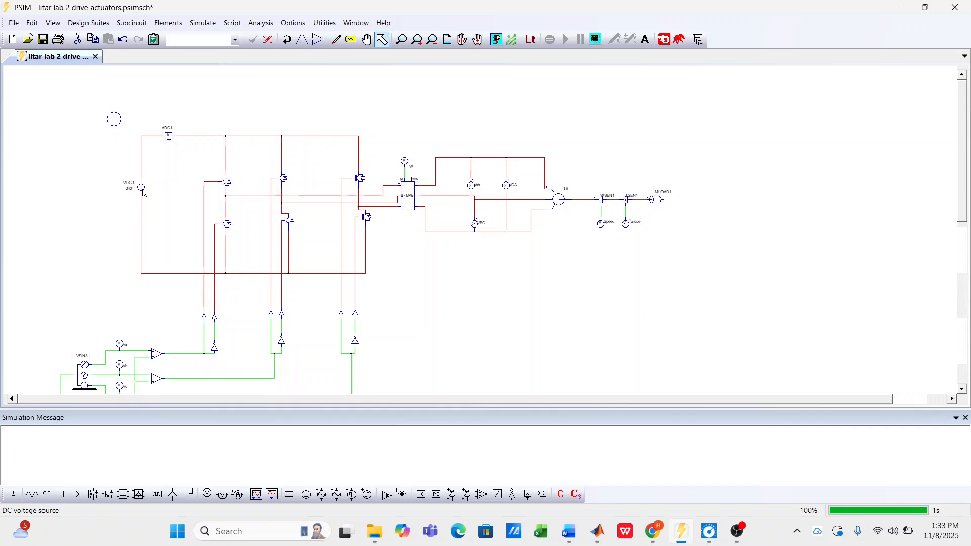
Step: Set the amplitude of the DC voltage source VDC1 to 250
double_click(140, 191)
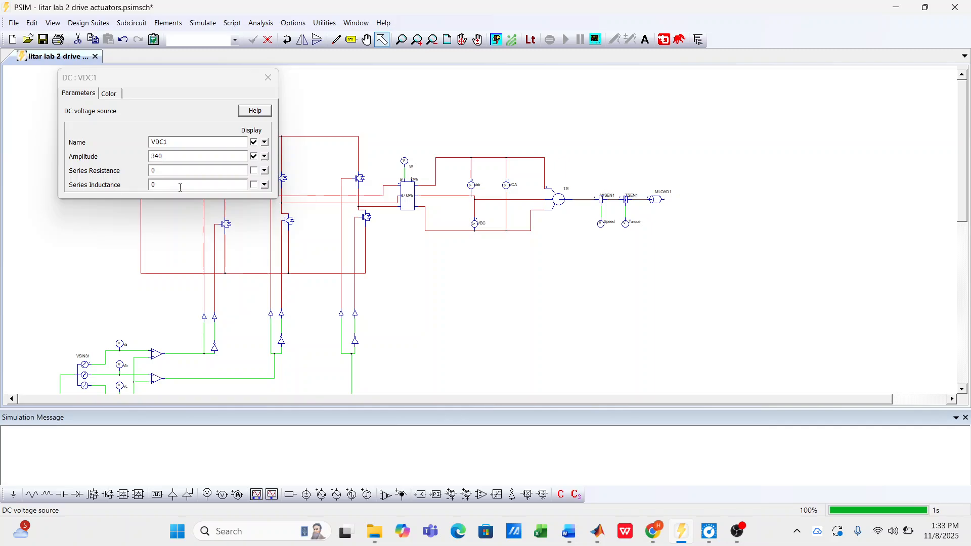
click(187, 158)
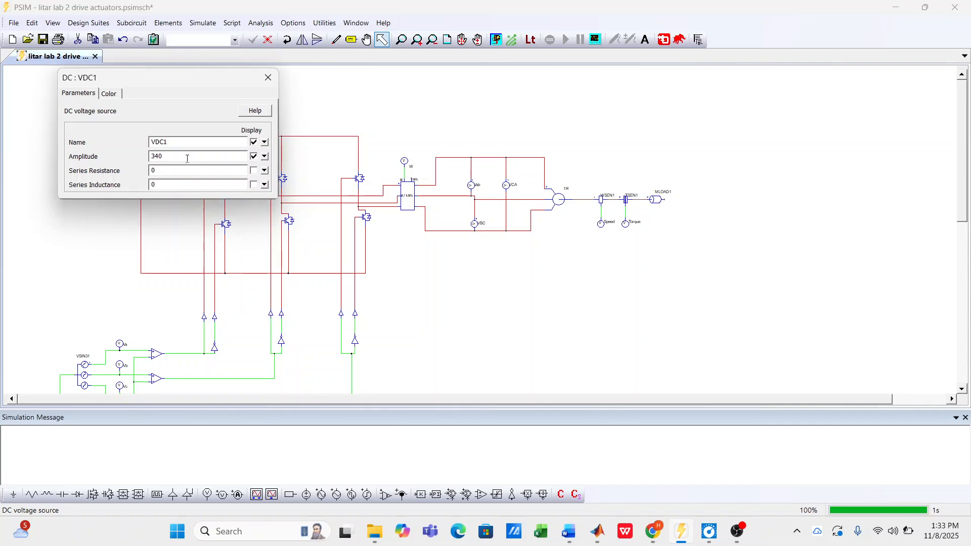
text(250)
click(268, 78)
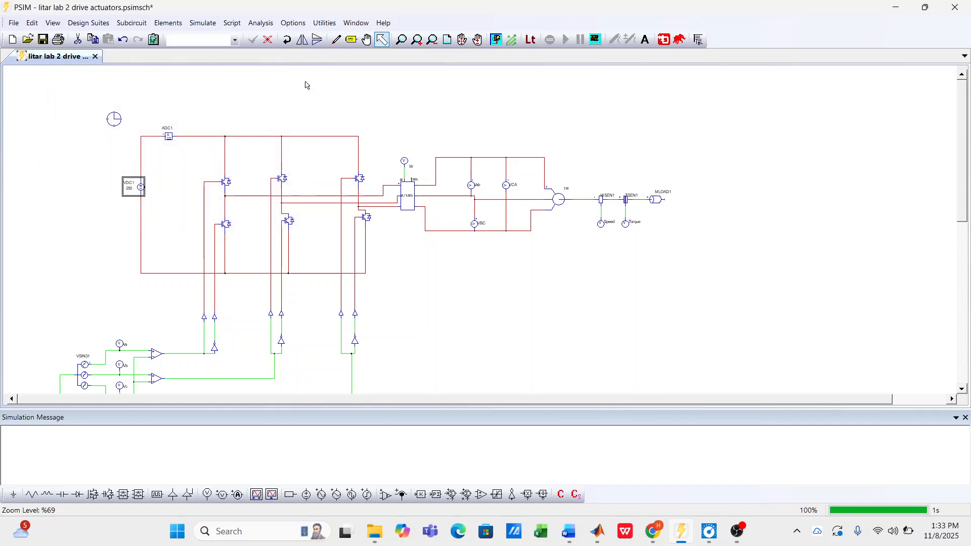
Step: Rerun the PSIM simulation with the changed sources and plot the ADC1 curve
click(204, 22)
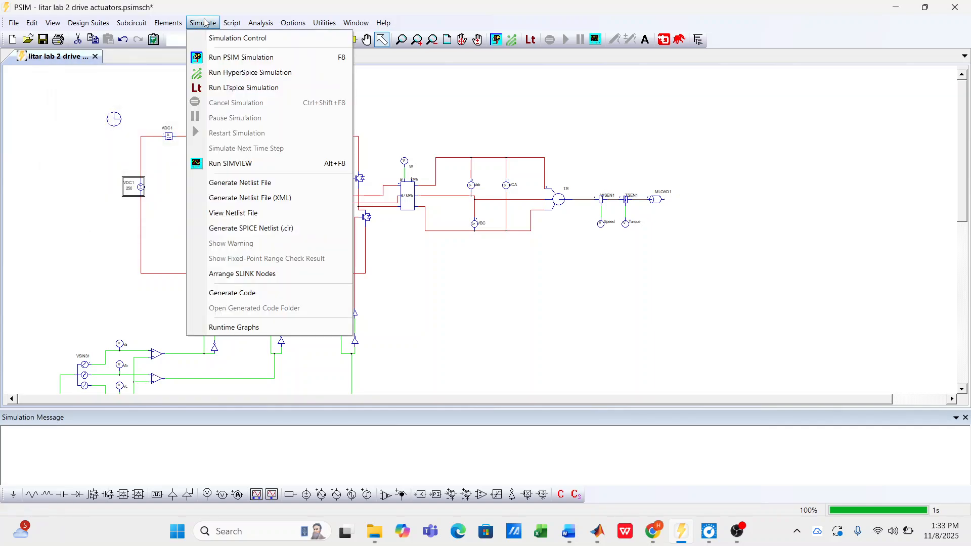
click(276, 58)
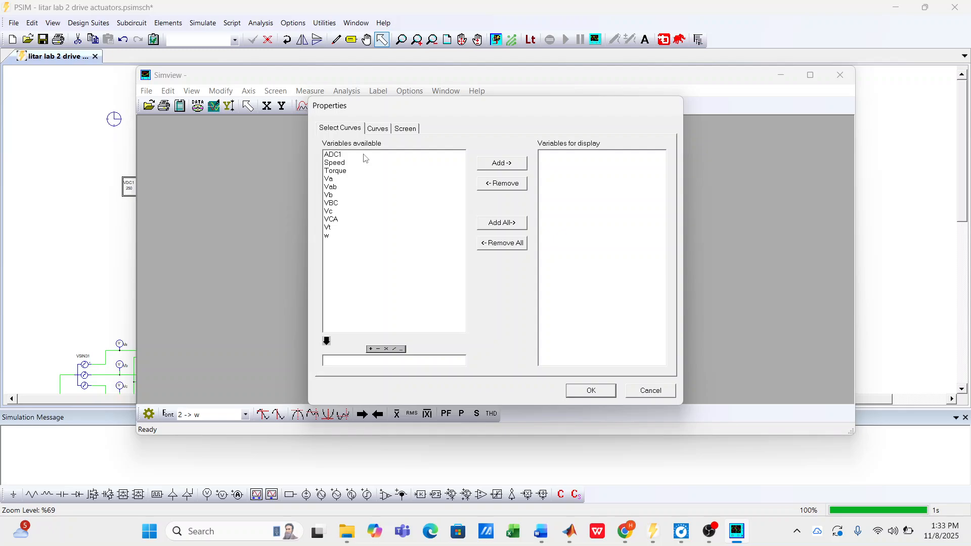
click(365, 155)
click(494, 166)
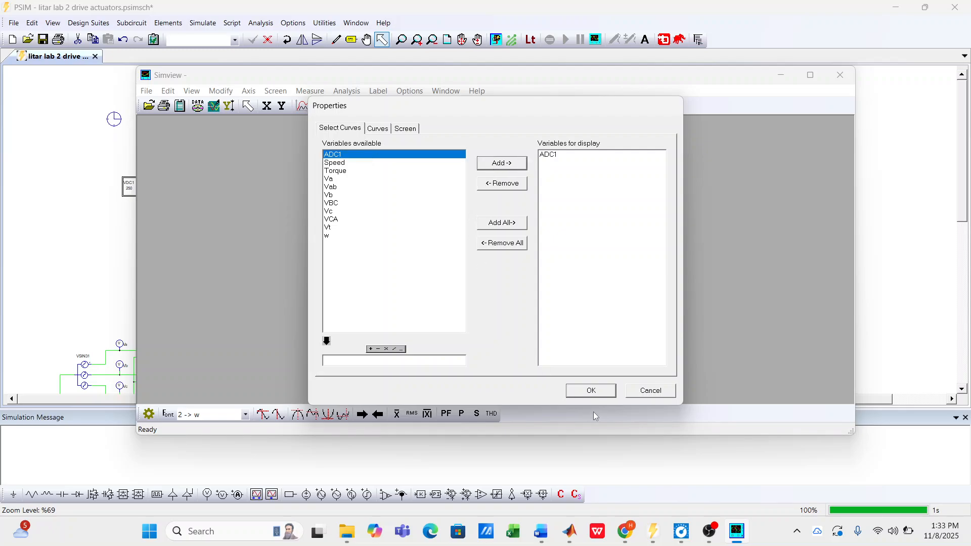
click(591, 391)
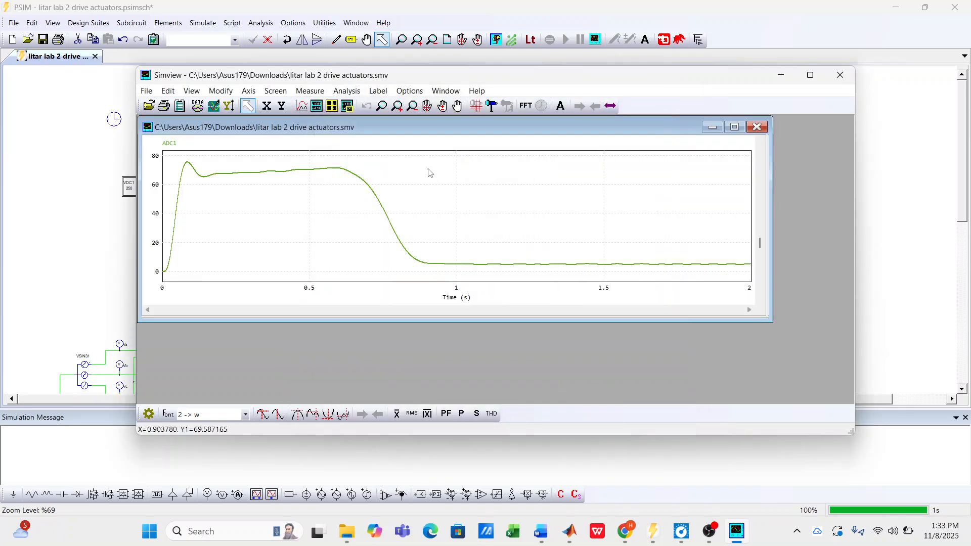
Step: Add a new plot screen below the ADC1 curve showing the power variable w
click(318, 106)
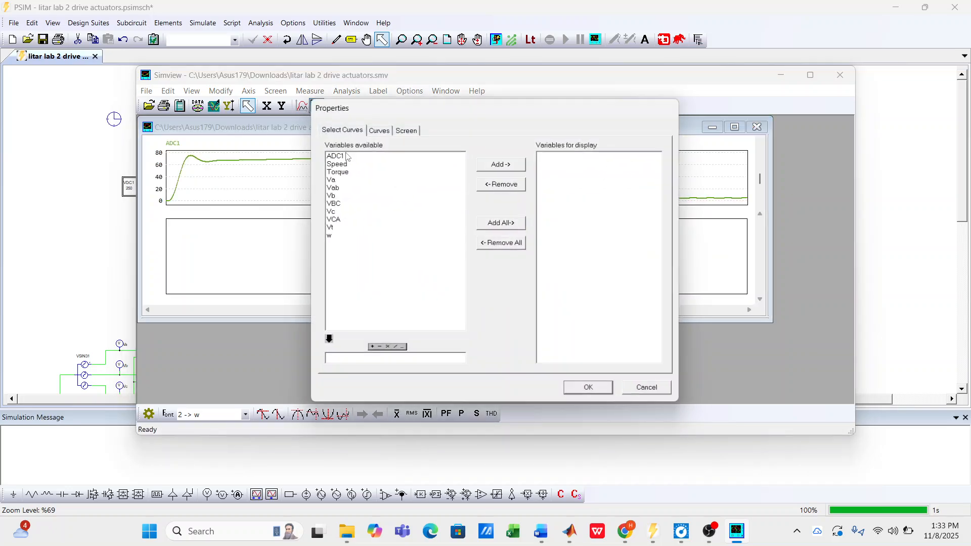
click(346, 236)
click(506, 163)
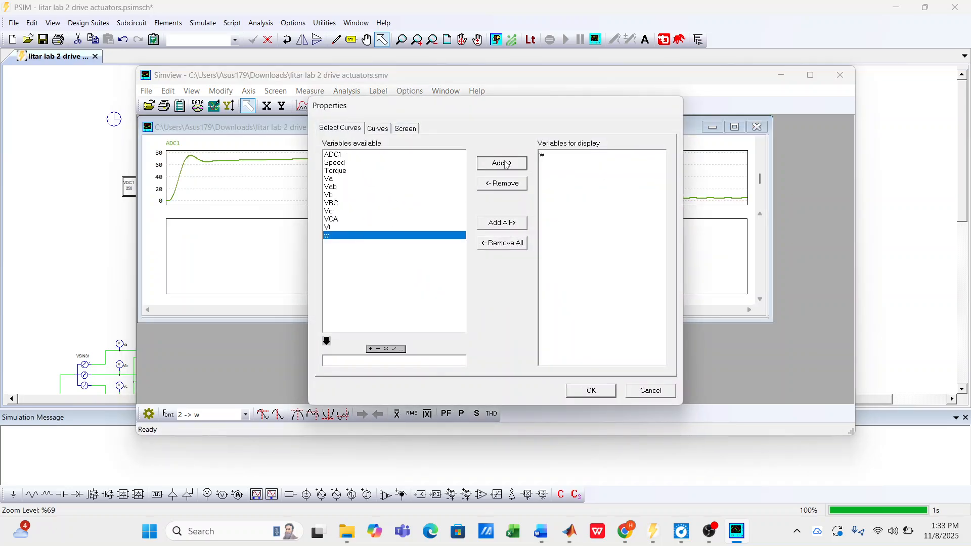
click(590, 391)
Step: Add a third plot screen showing the Speed curve
click(315, 107)
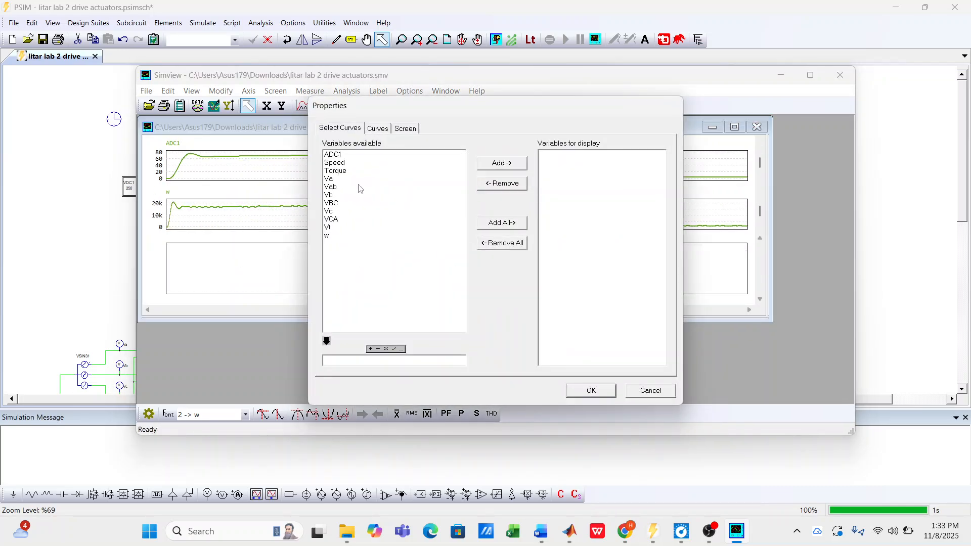
click(351, 165)
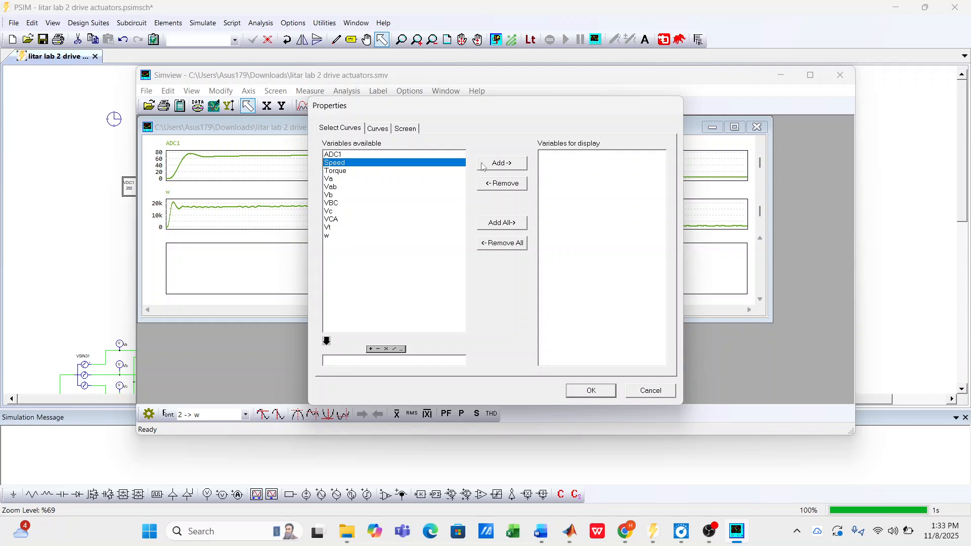
click(502, 163)
click(590, 390)
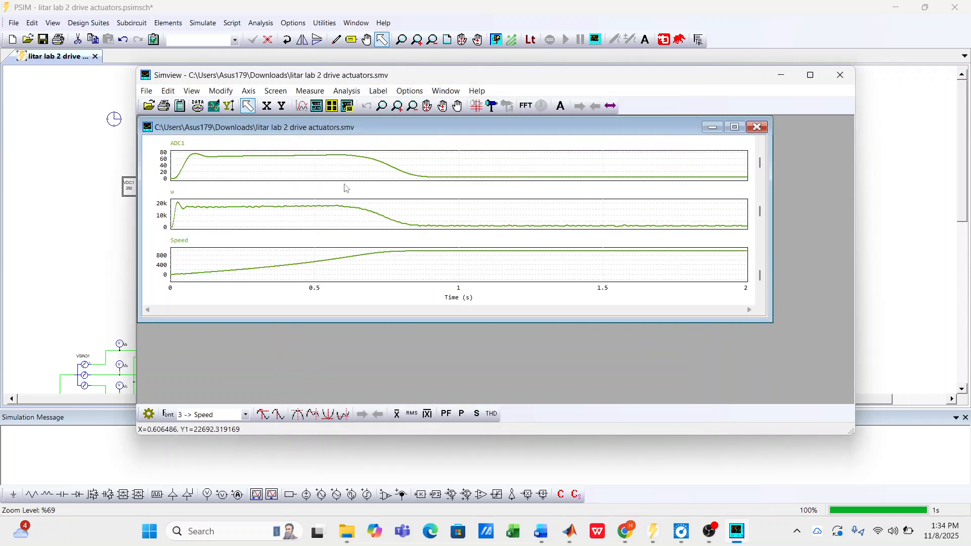
Step: Add a fourth plot screen showing the Torque curve
click(316, 107)
click(355, 172)
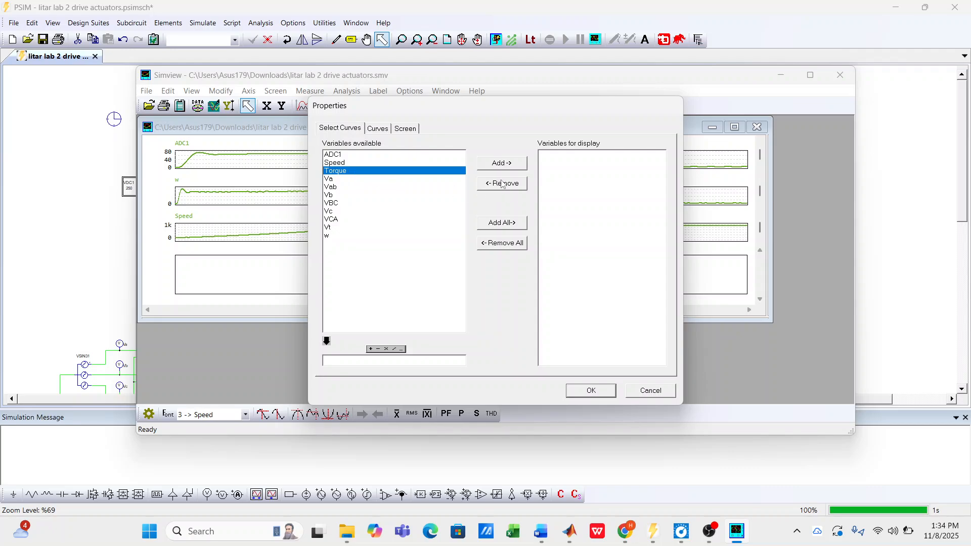
click(502, 163)
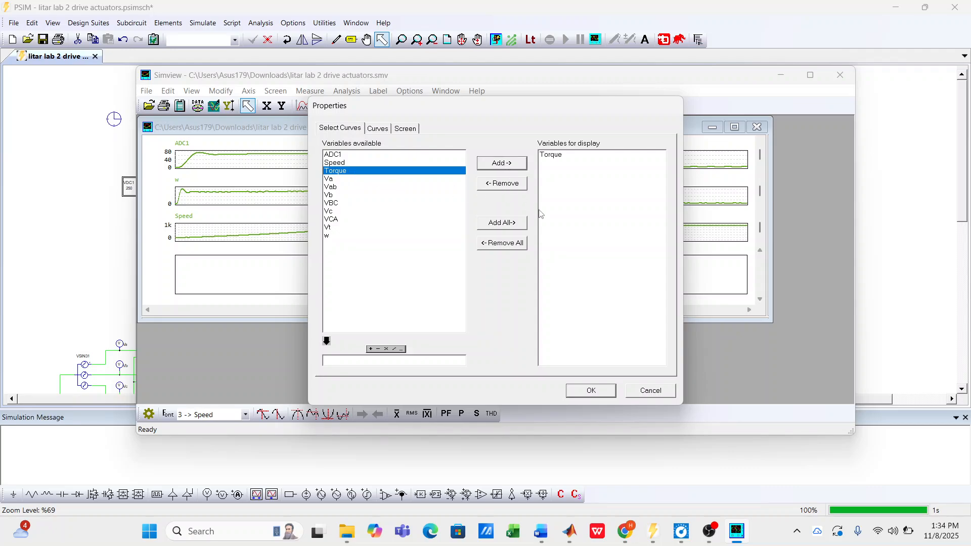
click(591, 391)
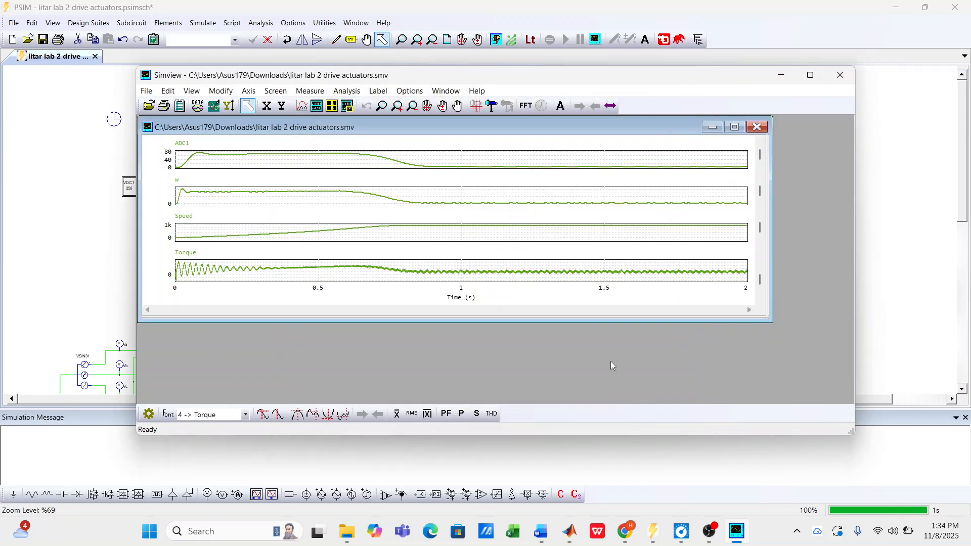
Step: Maximize the graph window, turn on cursor measurement, and place the Measure table over the plots so its columns are readable
click(735, 127)
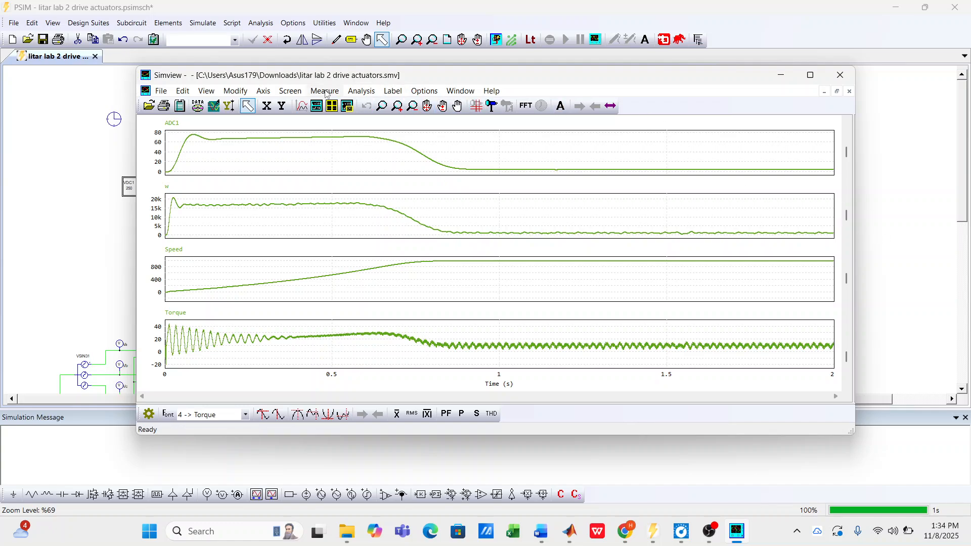
click(325, 91)
click(355, 106)
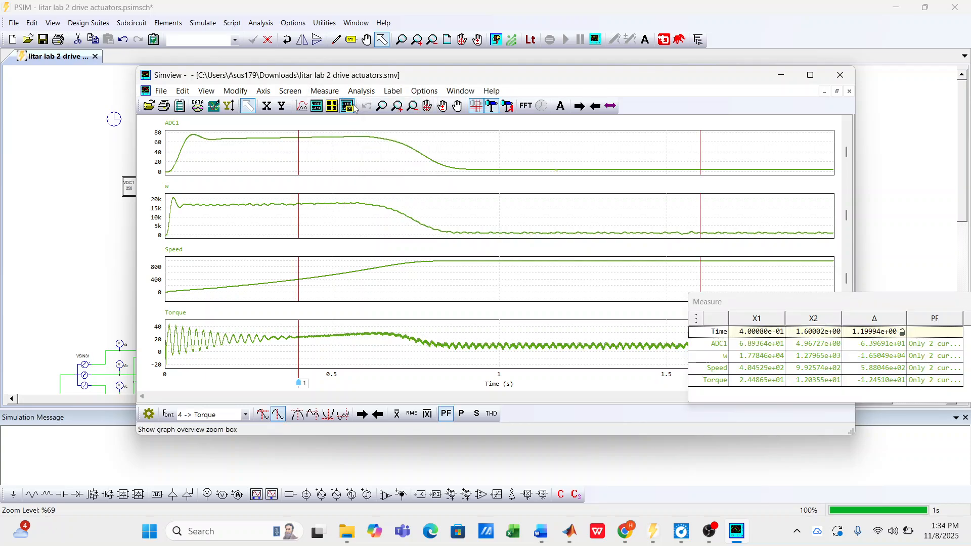
drag(821, 303, 530, 298)
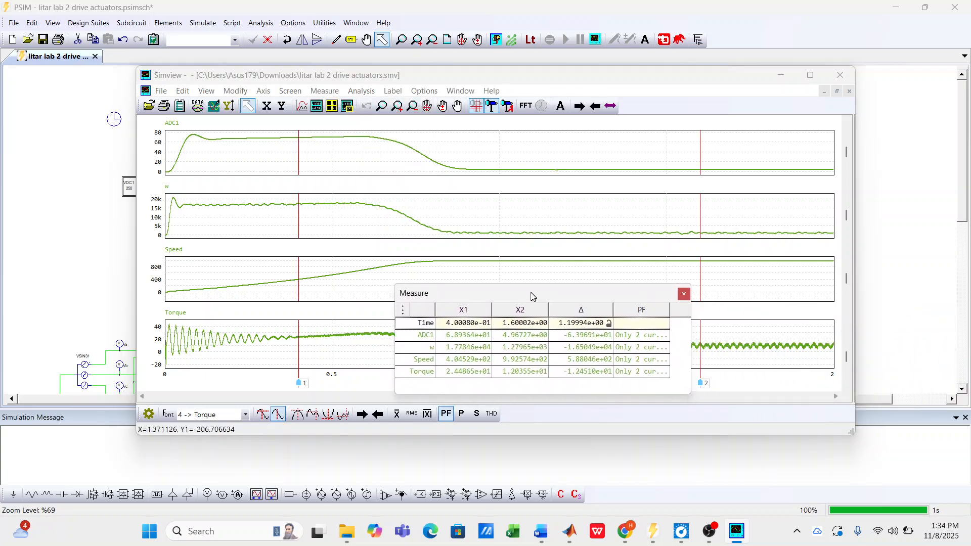
Step: Move the second measurement cursor to about 1.902 s in the steady-state region of the curves
click(699, 212)
drag(699, 212, 803, 224)
drag(804, 224, 801, 224)
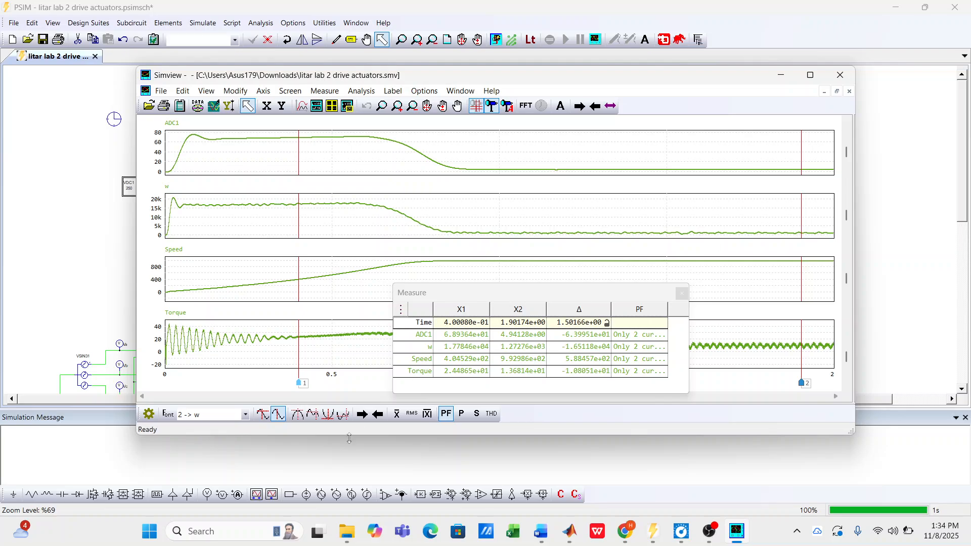
Step: Step the second cursor back point by point to a time of 1.9 s and shift the Measure table higher over the plots
click(379, 414)
click(382, 415)
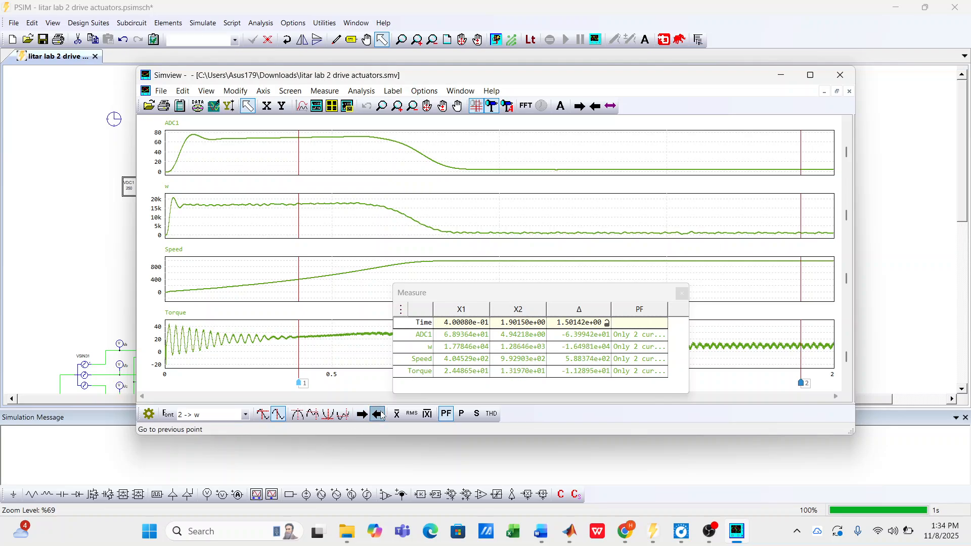
click(382, 415)
click(382, 416)
click(382, 415)
click(382, 415)
click(382, 415)
click(382, 415)
click(381, 415)
click(382, 415)
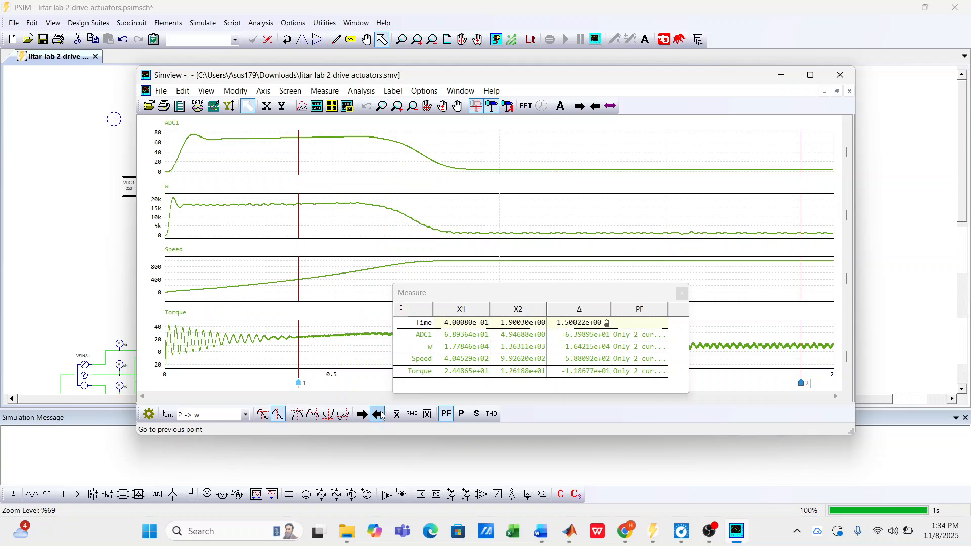
click(382, 415)
click(382, 415)
click(381, 415)
drag(527, 298, 511, 261)
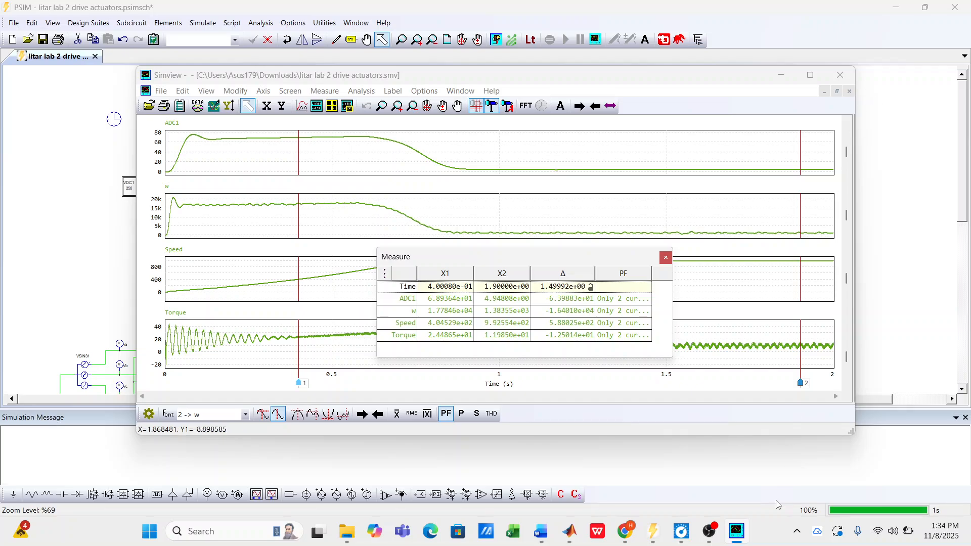
click(711, 537)
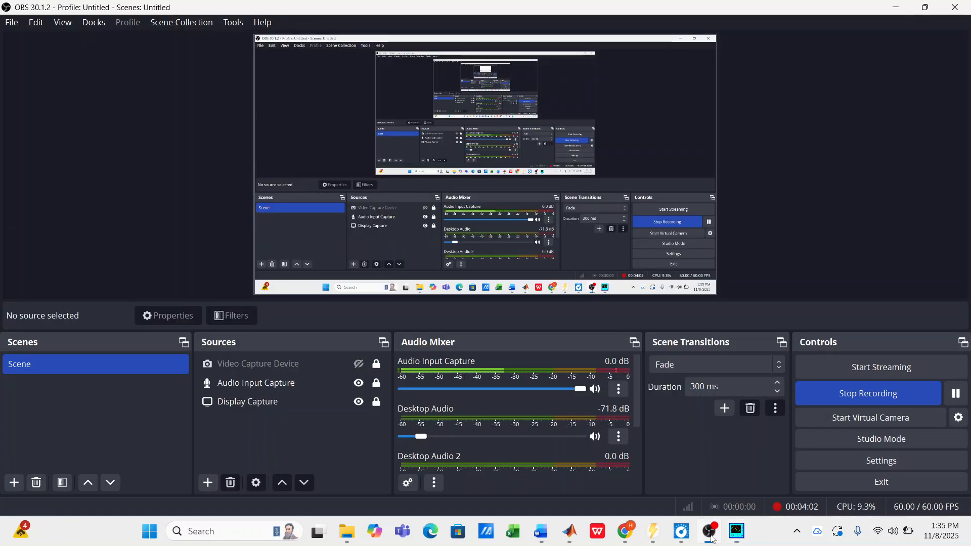